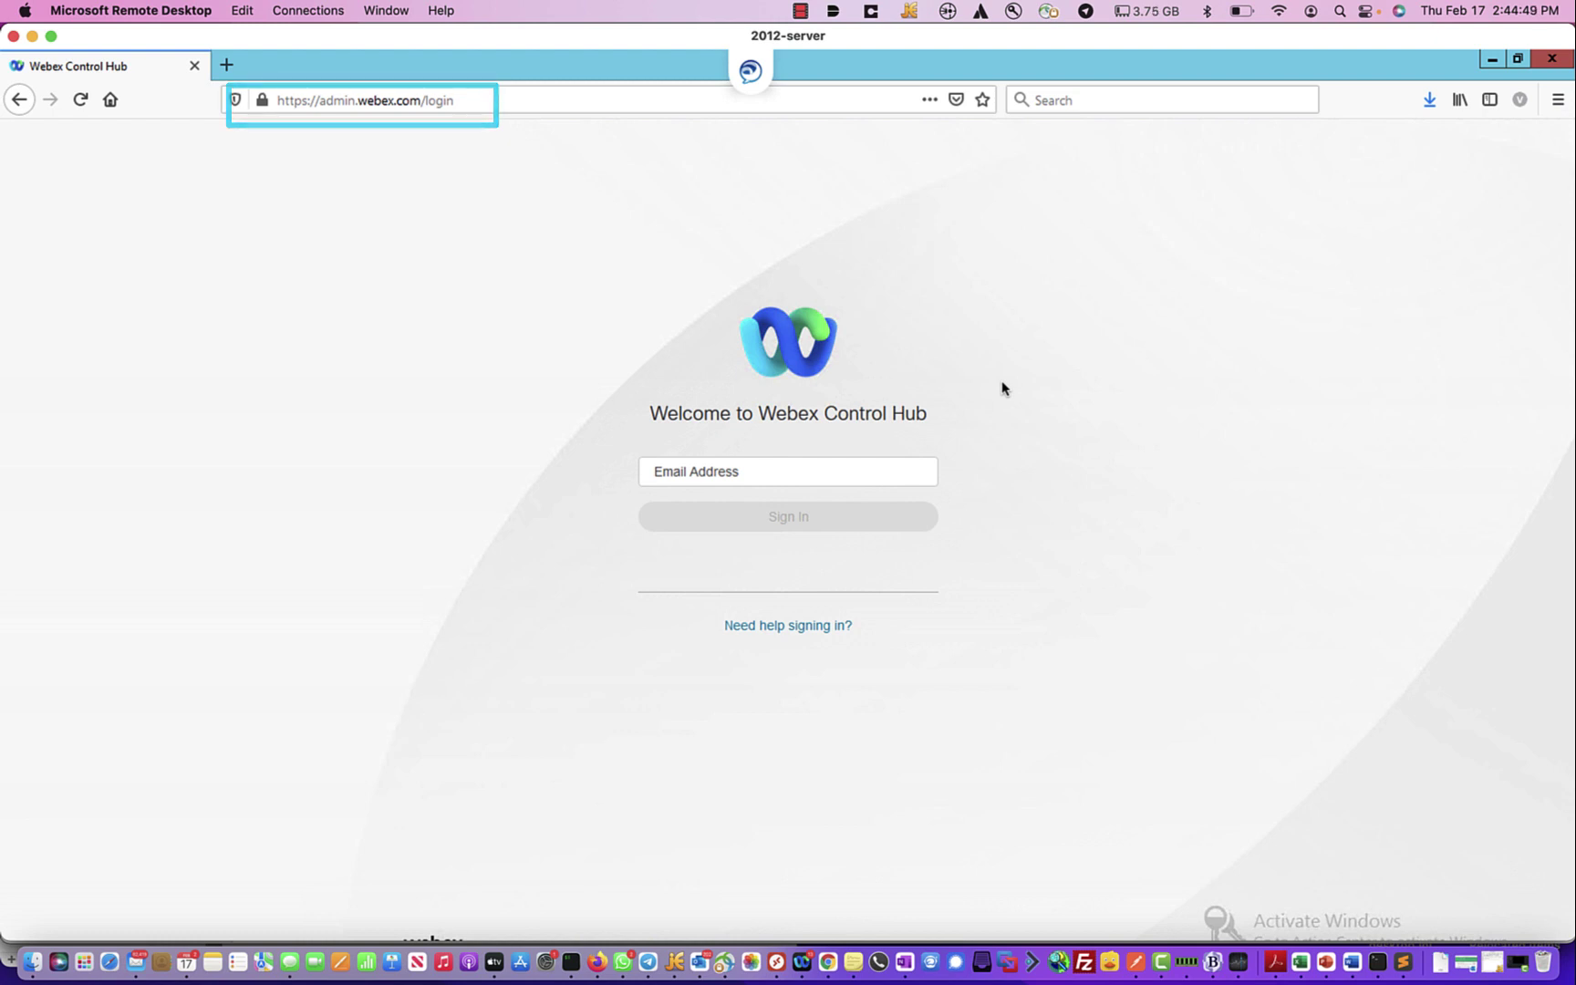
Step: Enter the administrator email on the sign-in page by accepting the autocomplete suggestion
click(784, 468)
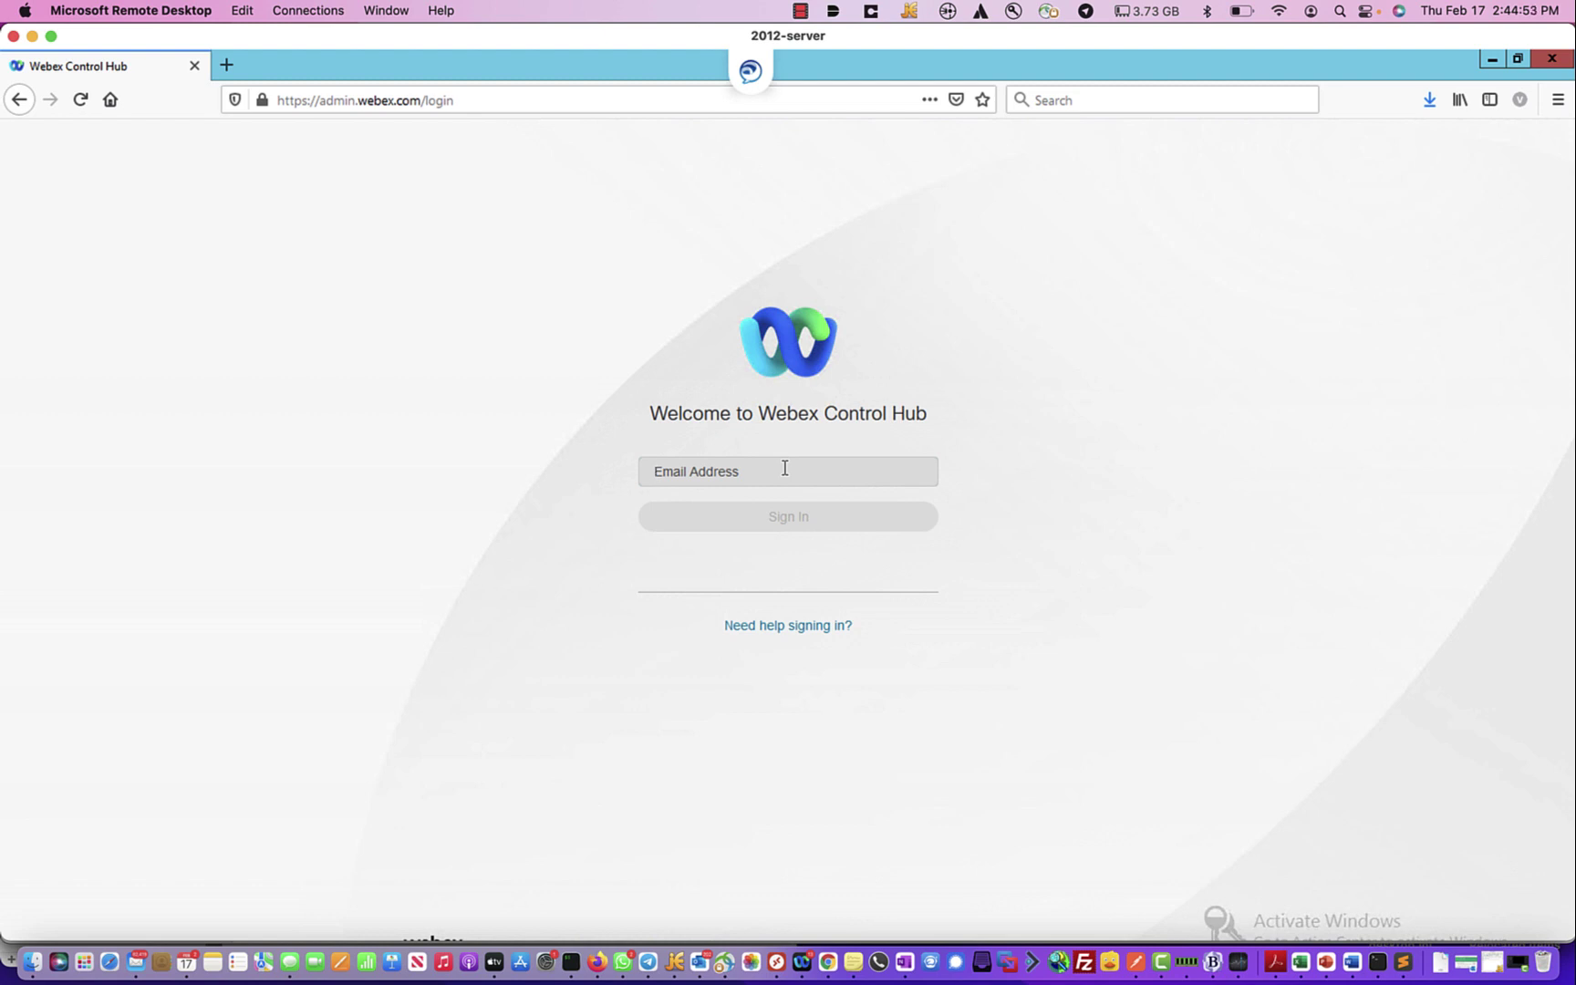
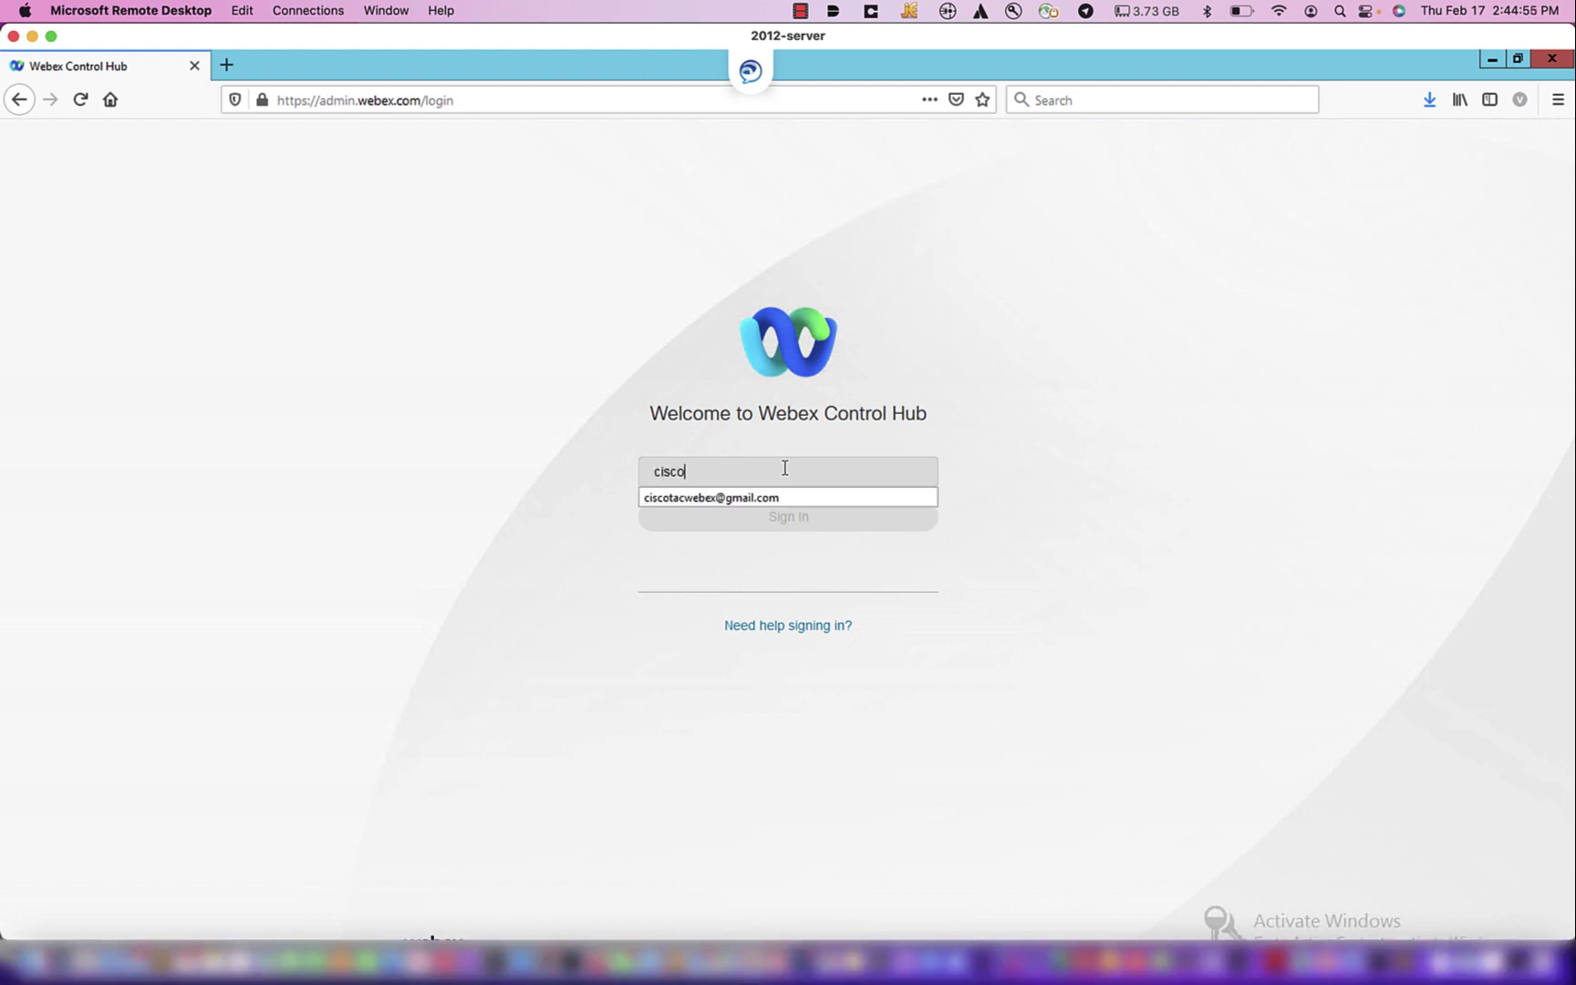
click(783, 500)
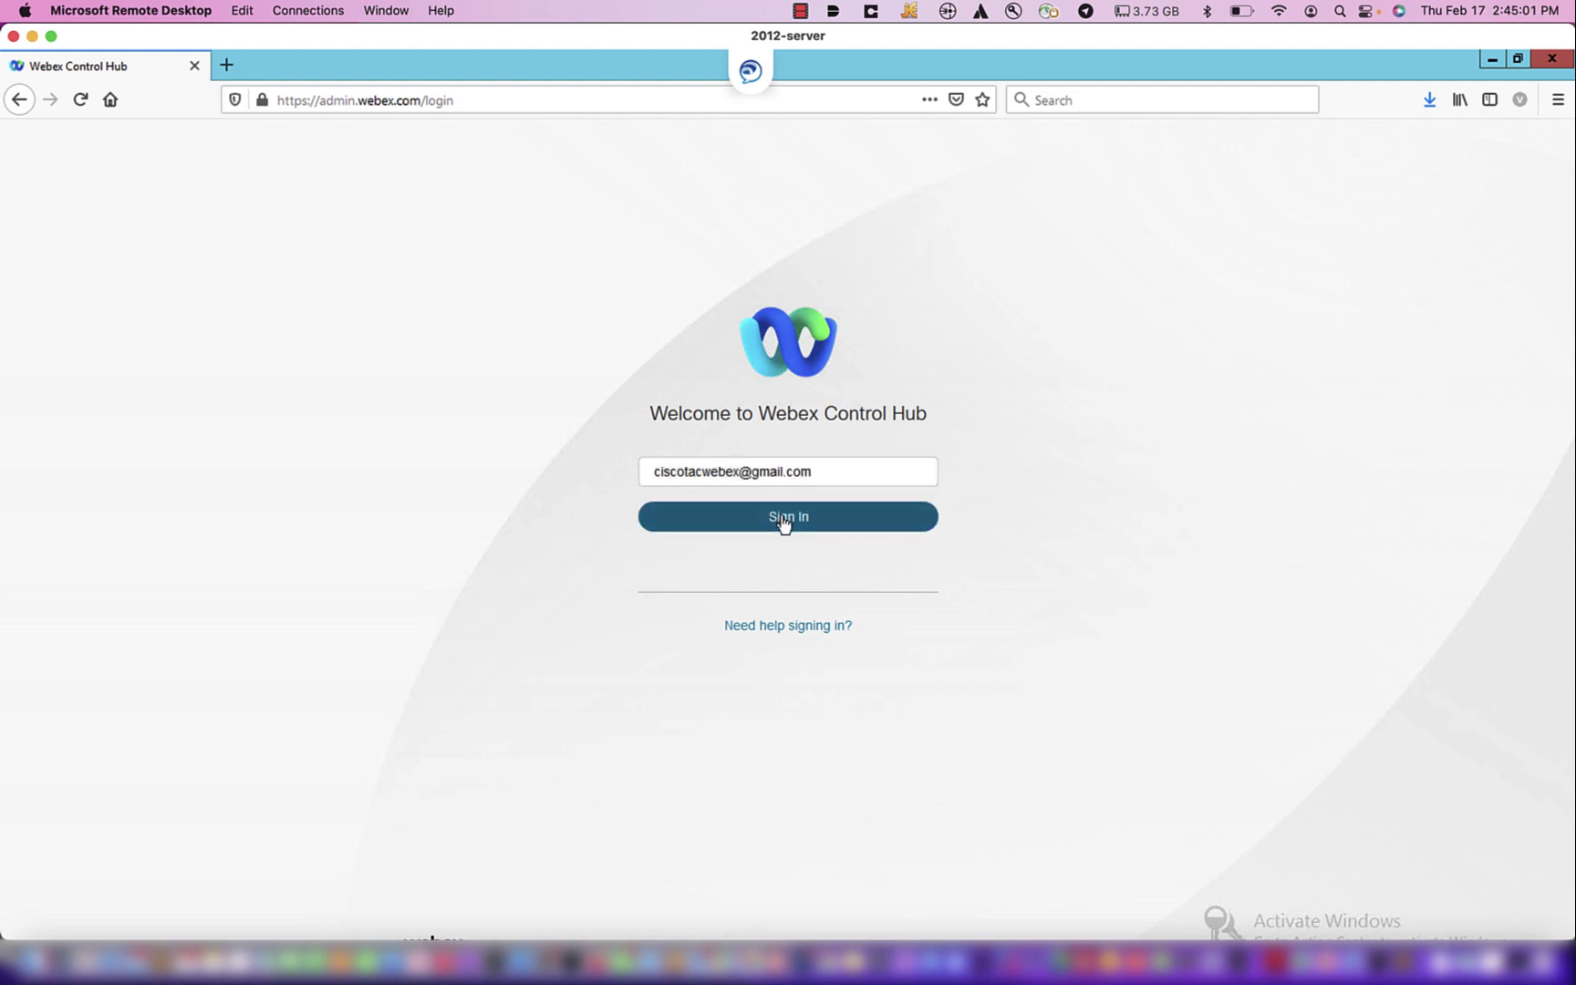
Step: Submit the admin email to sign in and load the organization's Overview dashboard
click(782, 520)
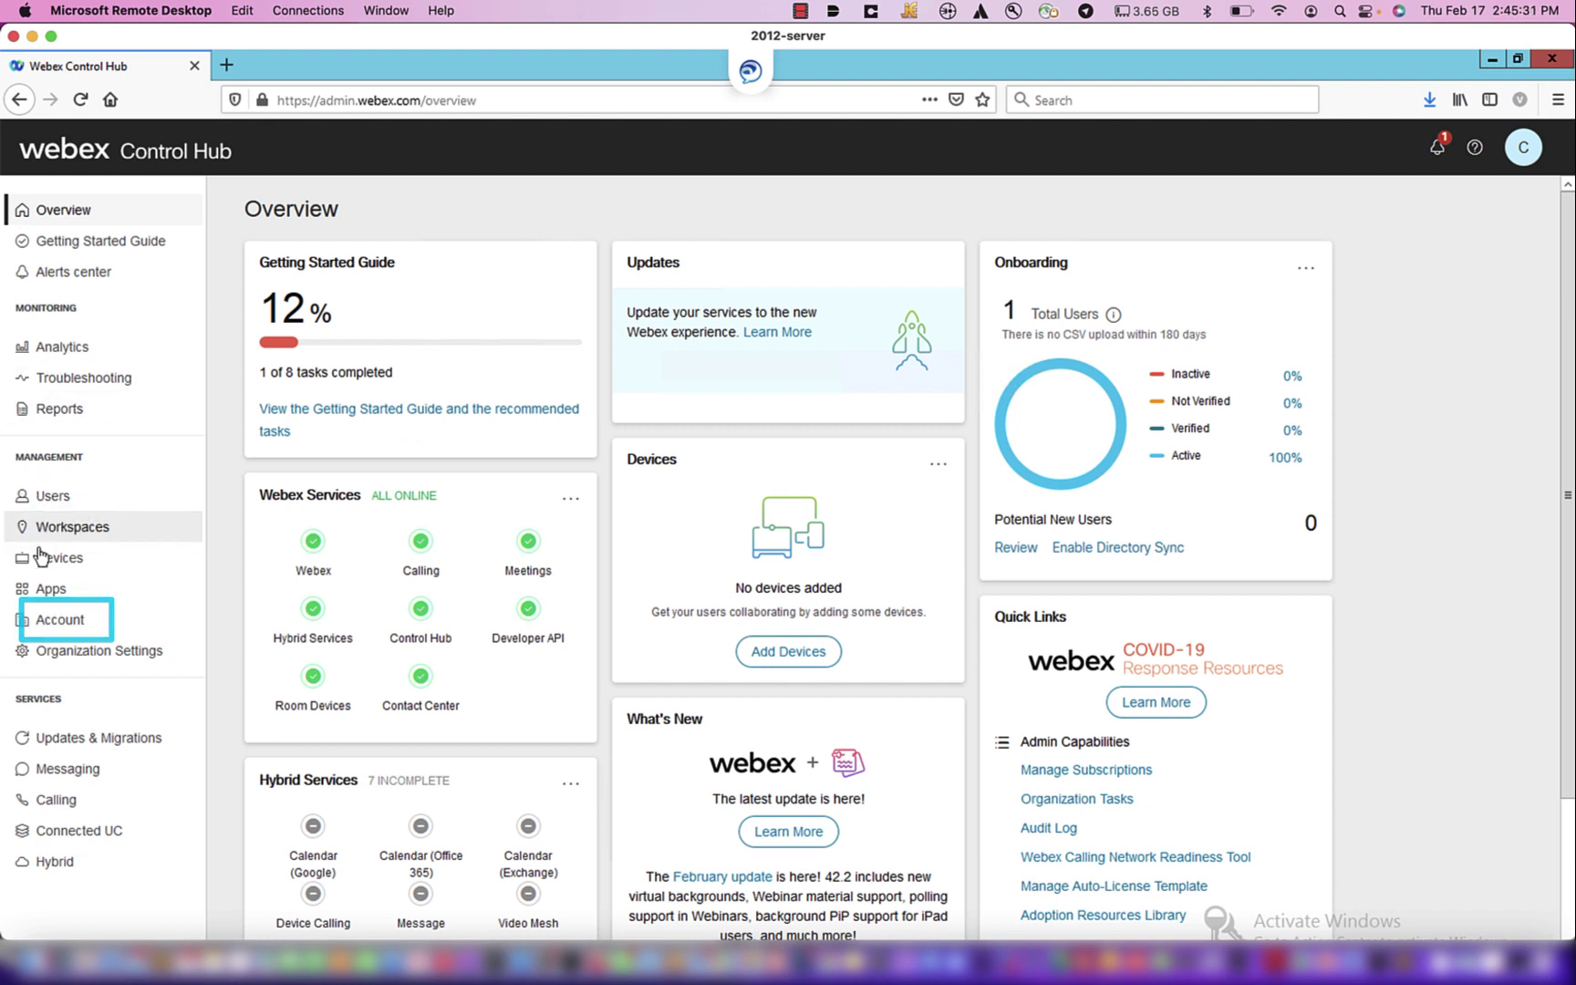
Step: Go to Account to view subscription license usage and the two Enterprise Trial entries
click(48, 628)
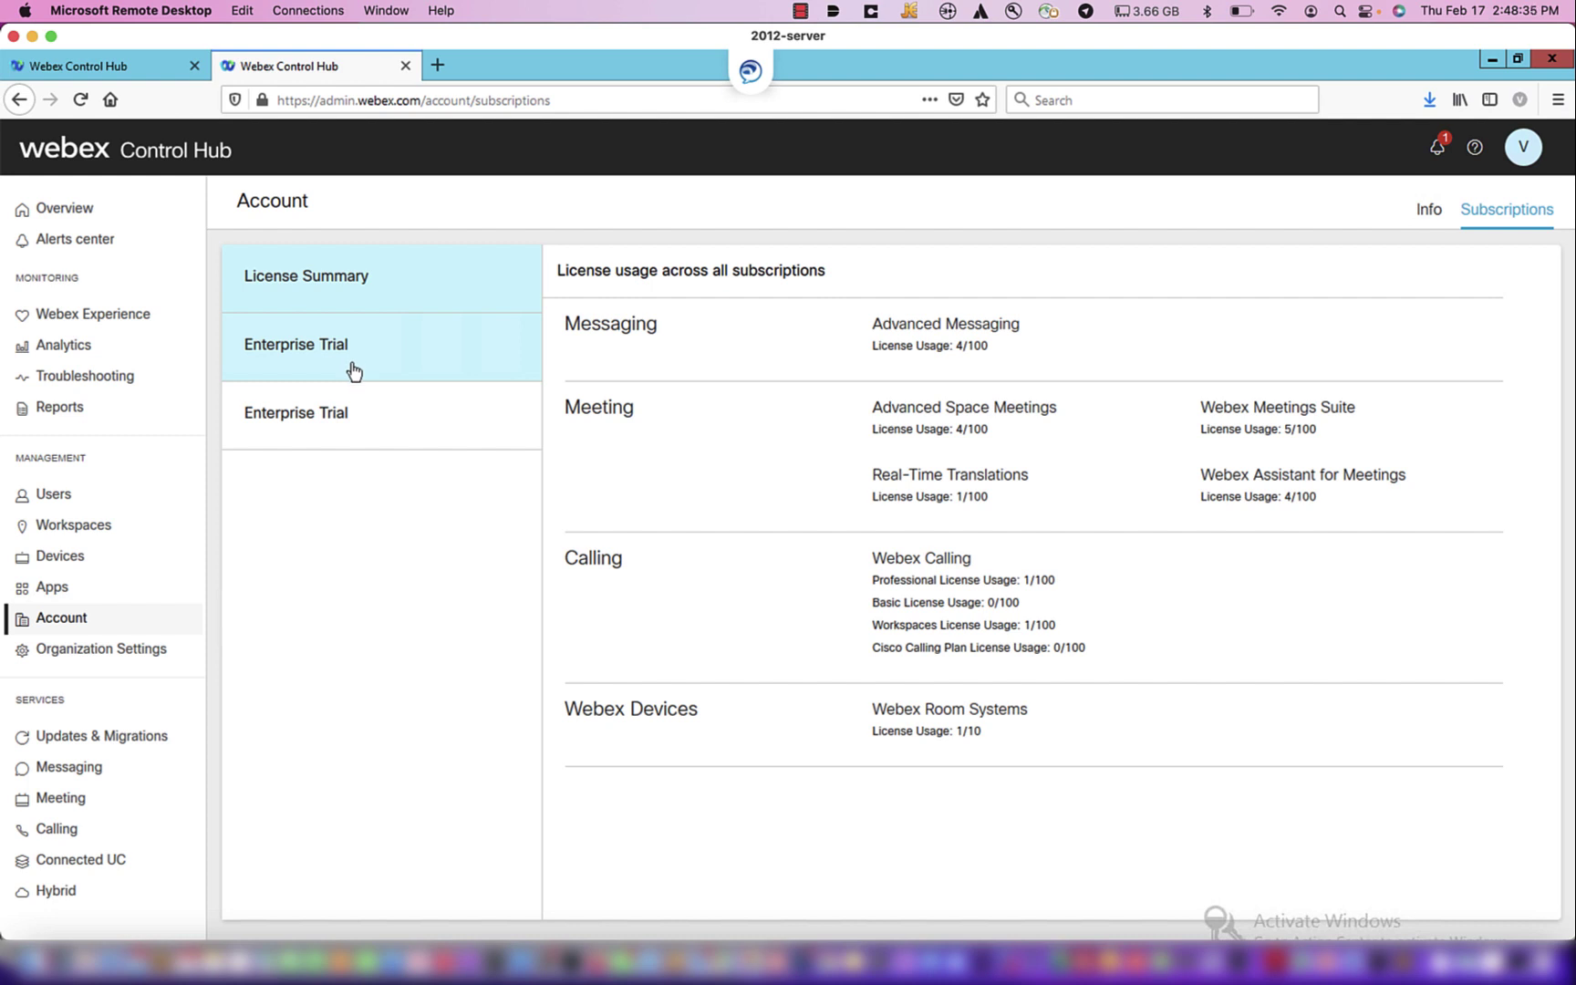
Step: Open the first Enterprise Trial subscription to see its expired status and license usage
click(353, 368)
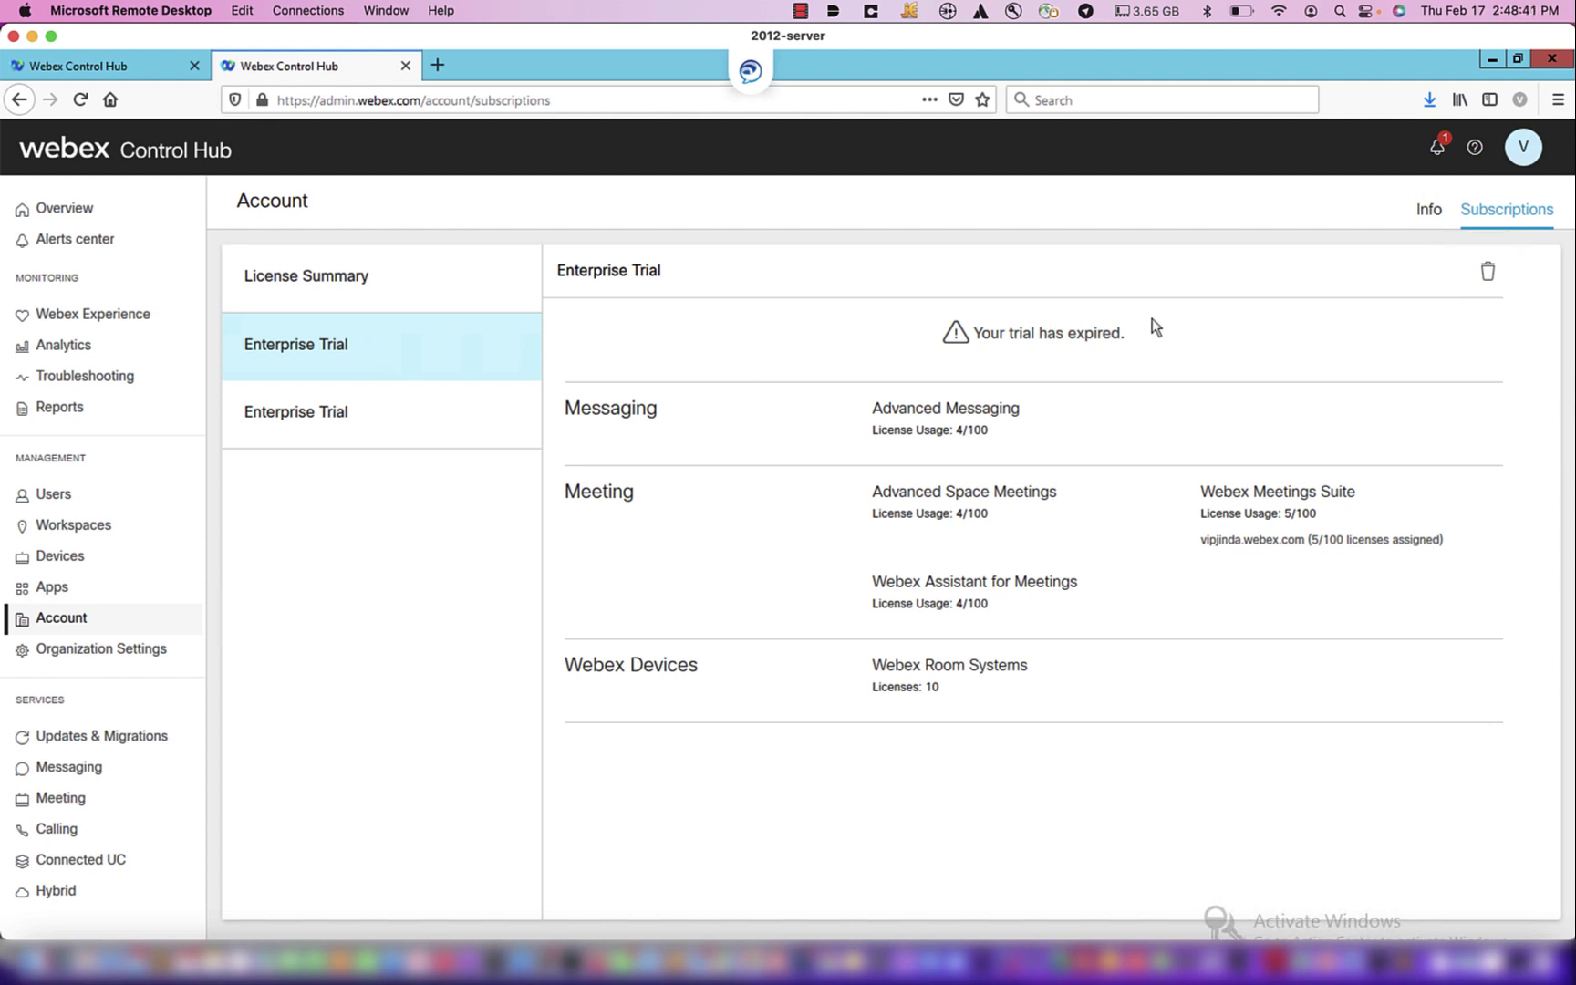
Step: Delete the expired Enterprise Trial via the trash icon and confirm Ok in Cancel Trial
click(1490, 273)
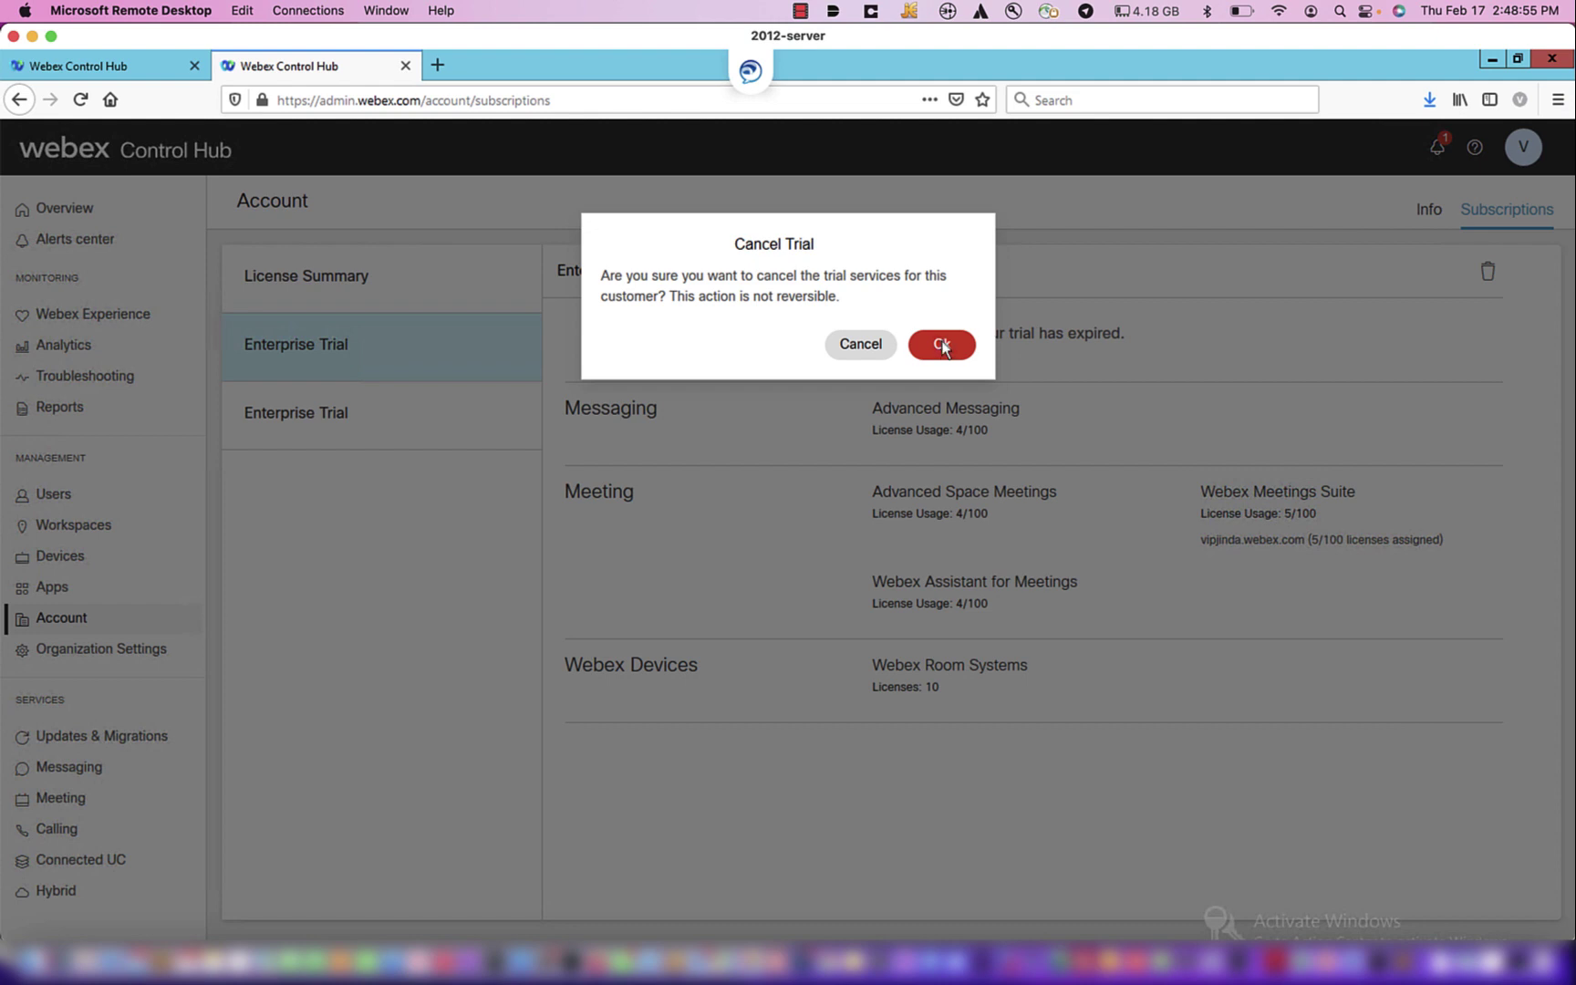
click(941, 343)
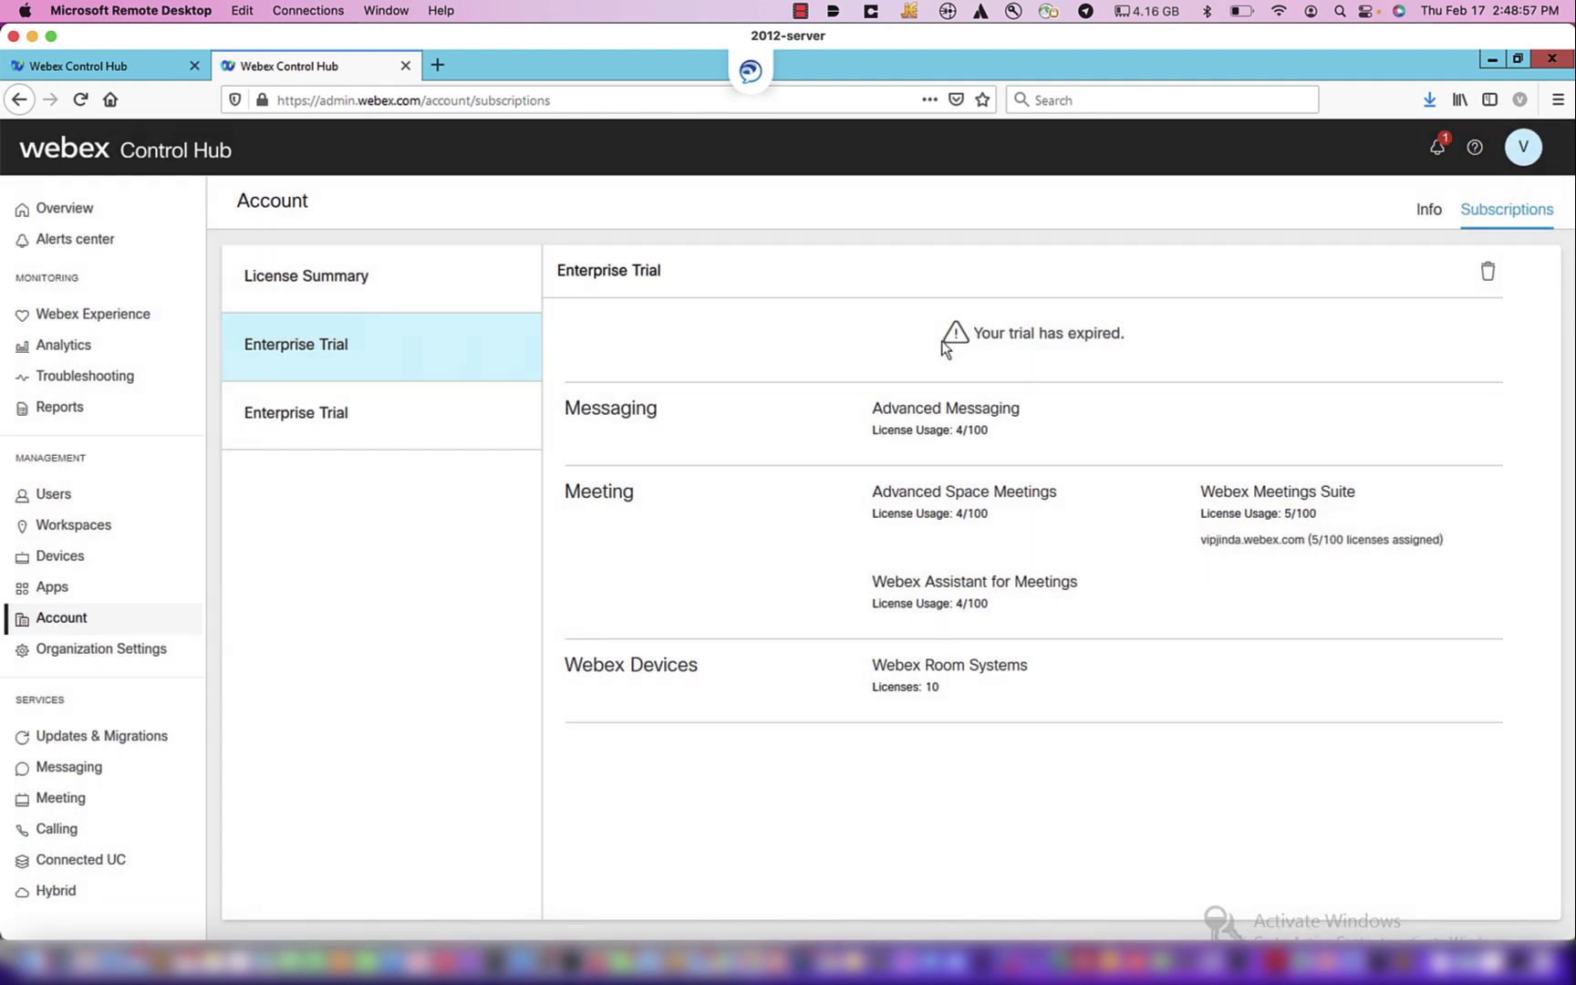